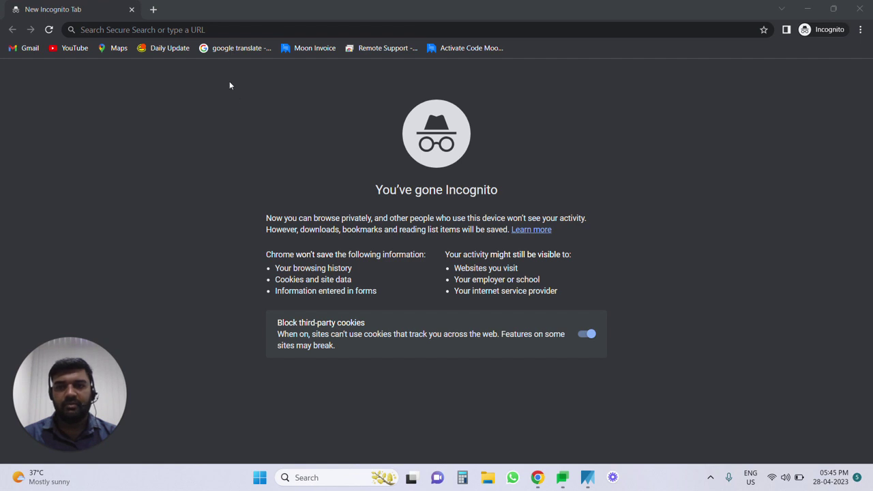
Step: Go to web.mooninvoice.com in Chrome, dropping the suggested sign-up address
{"action": "left_click", "coordinate": [229, 29]}
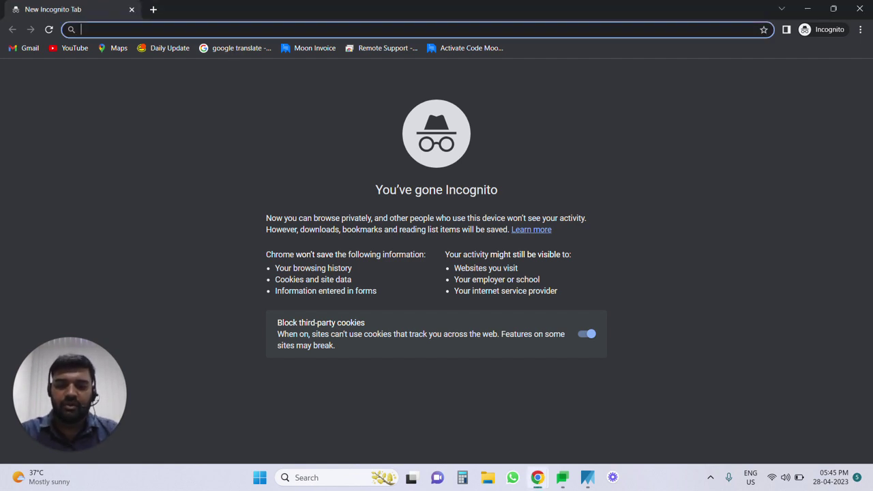
{"action": "type", "text": "web"}
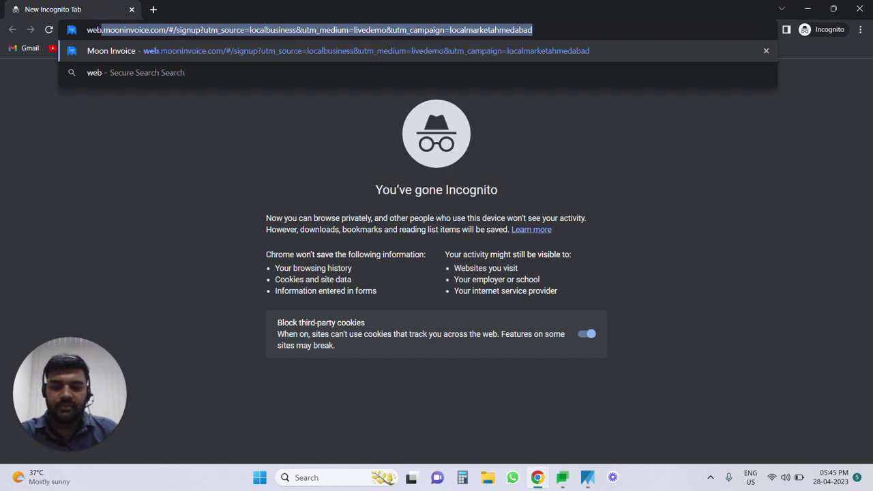
{"action": "type", "text": ".moon"}
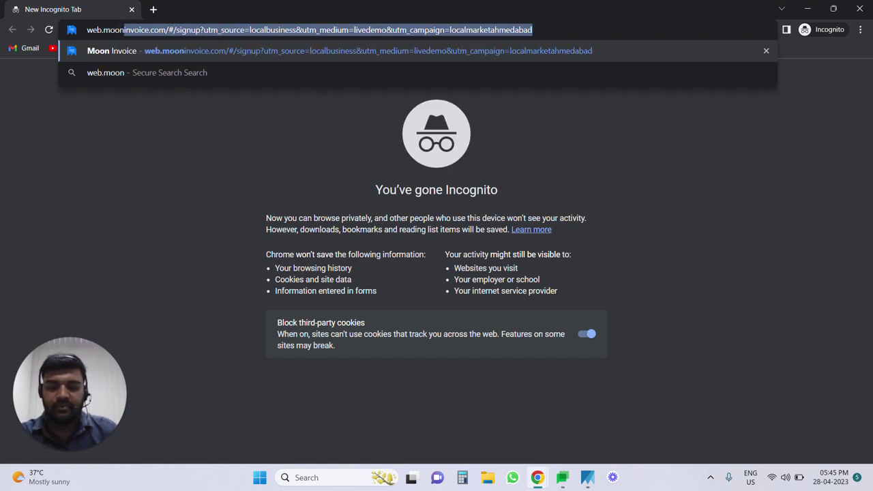
{"action": "type", "text": "invoic"}
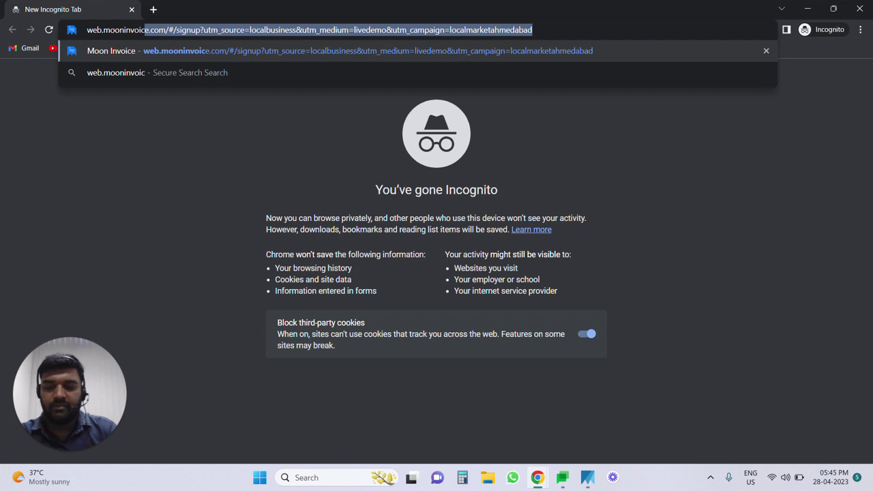
{"action": "type", "text": "e.com"}
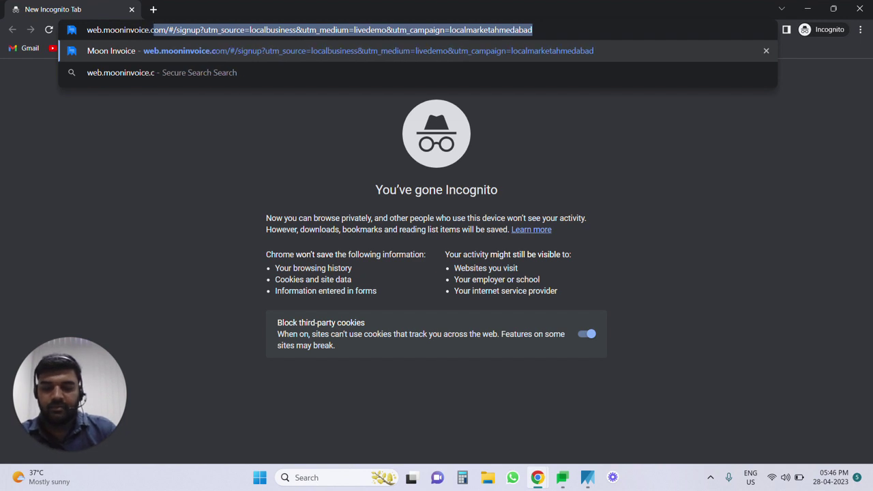
{"action": "key", "text": "Delete"}
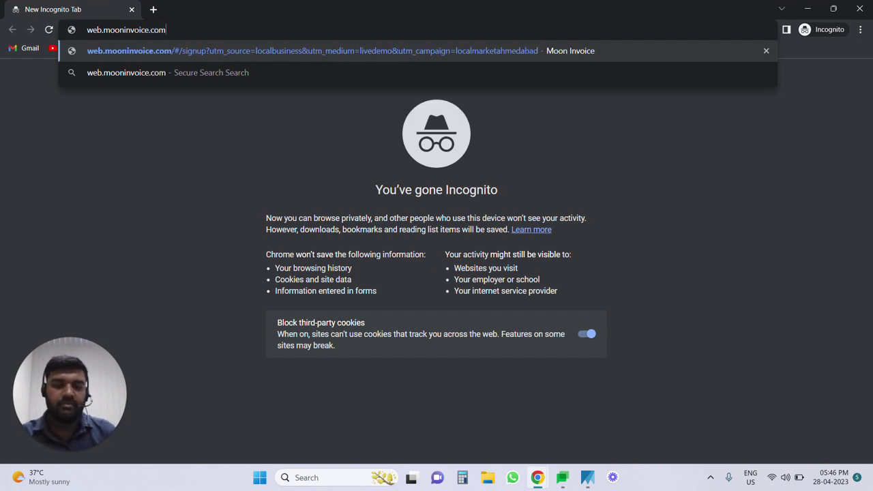
{"action": "key", "text": "Return"}
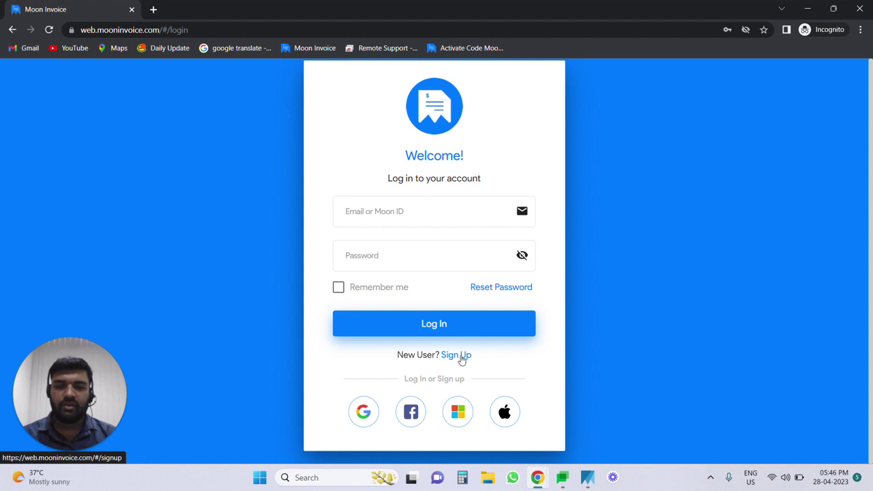
Step: Sign up for a new Moon Invoice account with an e-mail address and password
{"action": "left_click", "coordinate": [456, 355]}
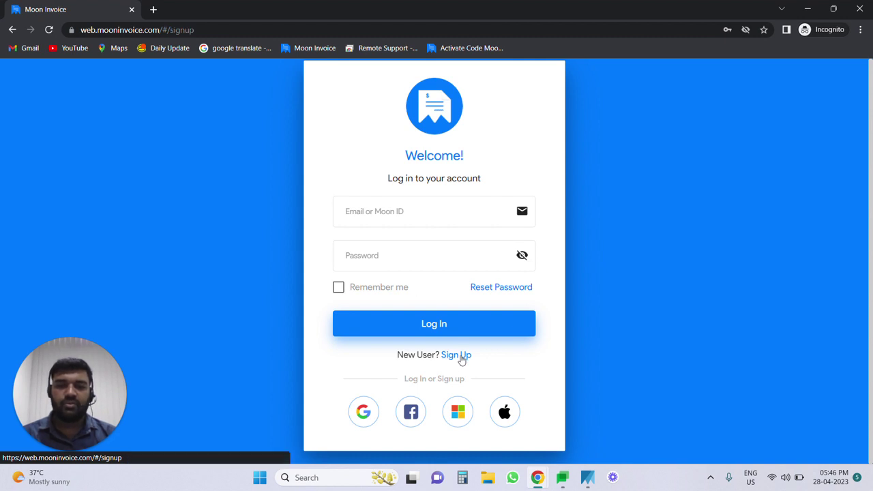
{"action": "left_click", "coordinate": [423, 204]}
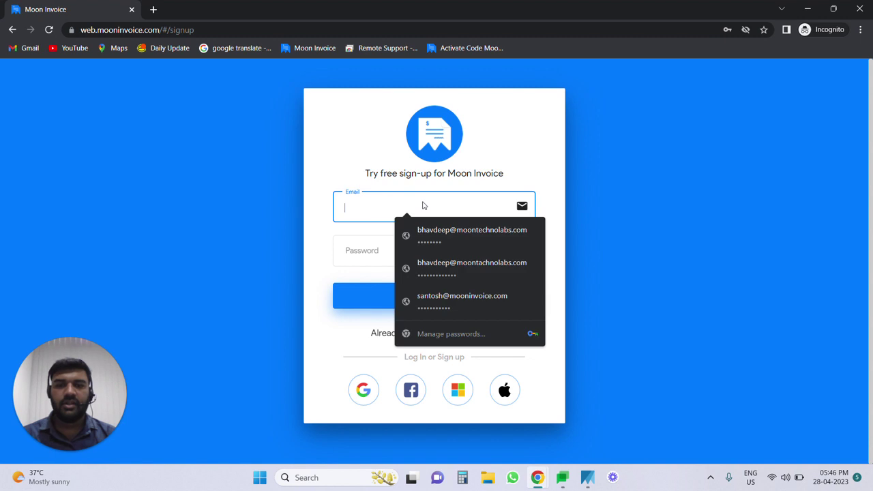
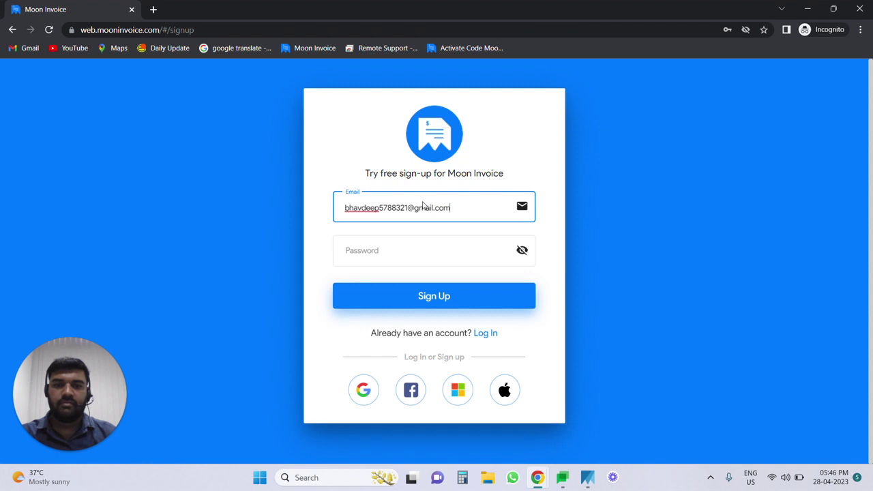
{"action": "left_click", "coordinate": [421, 246]}
{"action": "type", "text": "•••••"}
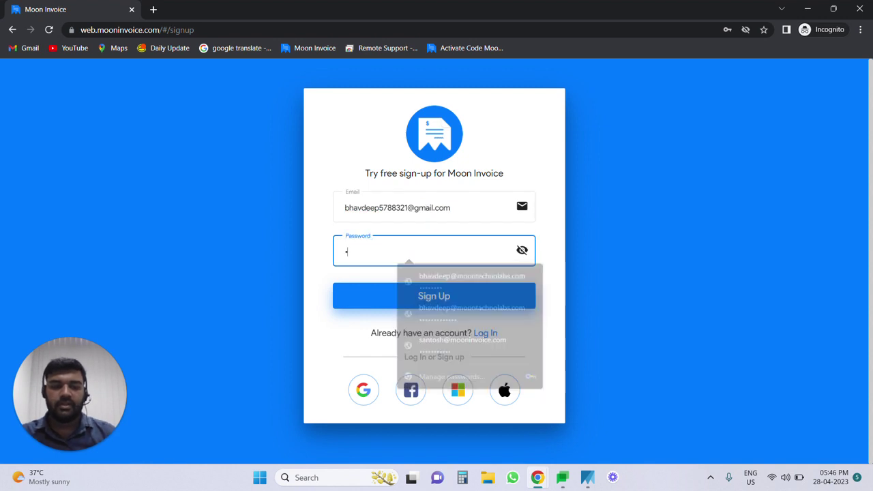
{"action": "type", "text": "••••••••"}
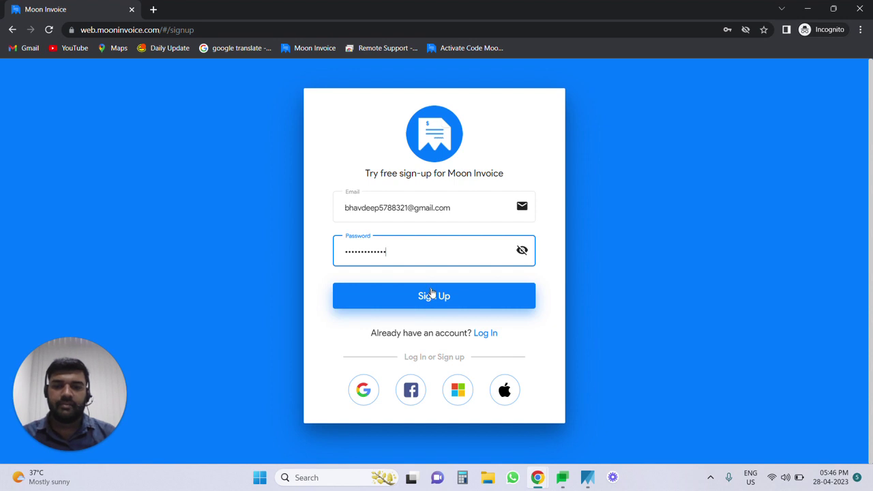
{"action": "left_click", "coordinate": [431, 294]}
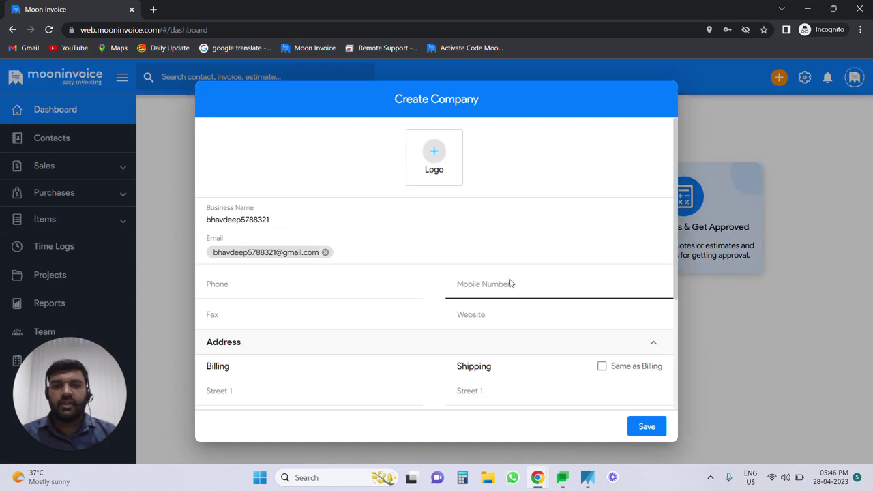
Step: Upload the Moon Technolabs Pvt Ltd image from Pictures as the company logo
{"action": "left_click", "coordinate": [438, 154]}
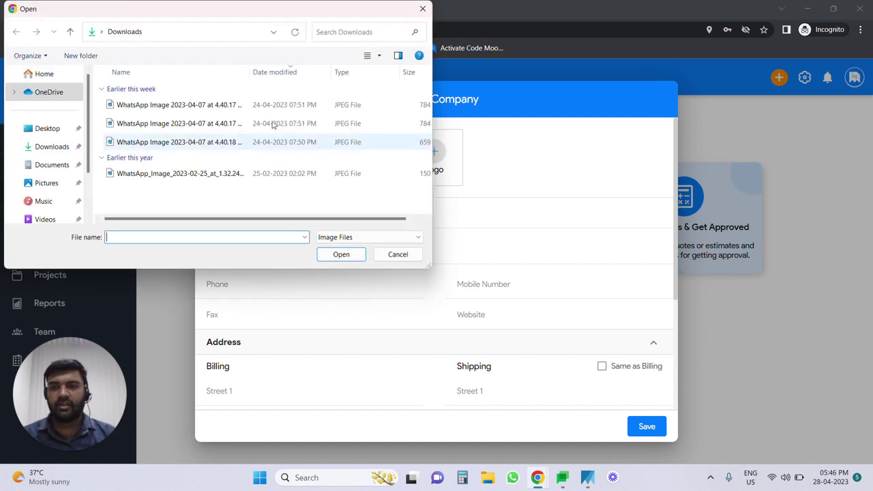
{"action": "left_click", "coordinate": [53, 183]}
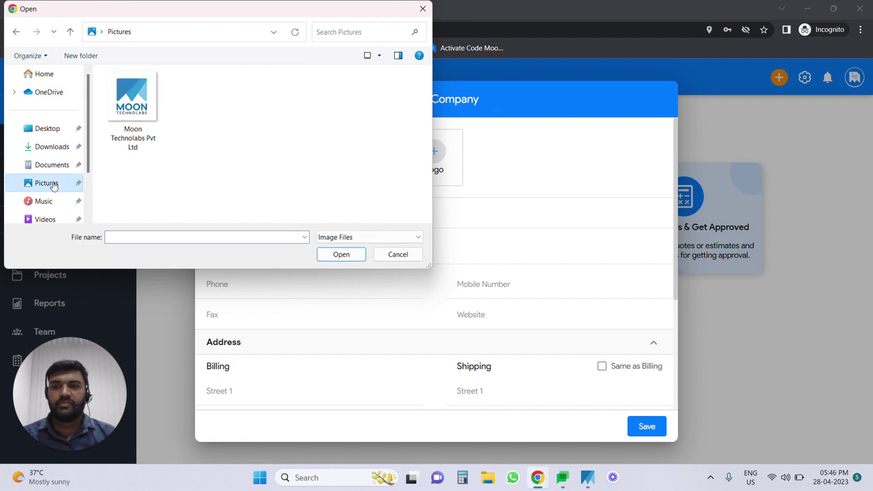
{"action": "left_click", "coordinate": [122, 130]}
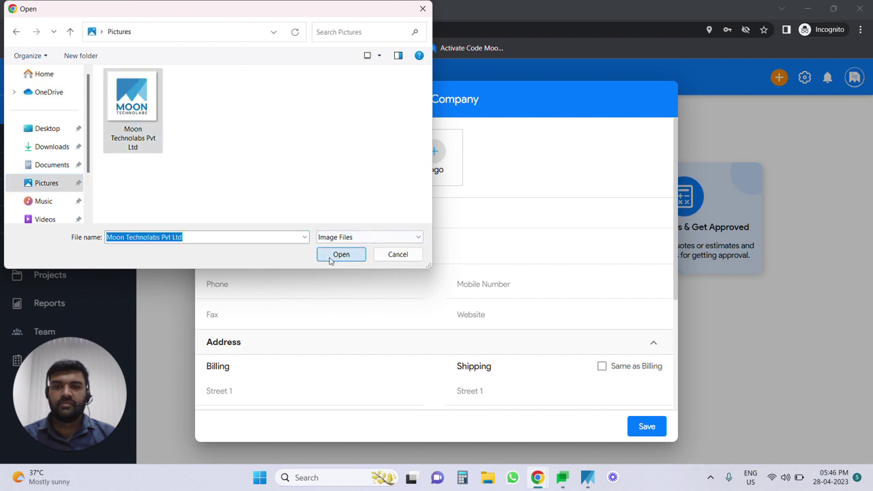
{"action": "left_click", "coordinate": [332, 256]}
Step: Replace the business name with 'Moon Technolabs Pvt Ltd'
{"action": "left_click", "coordinate": [271, 220]}
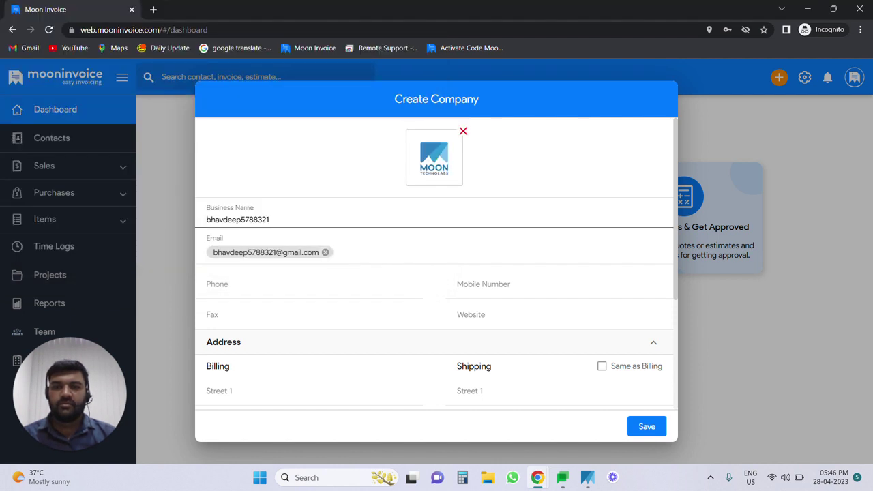
{"action": "key", "text": "BackSpace"}
{"action": "key", "text": "BackSpace"}
{"action": "key", "text": "BackSpace"}
{"action": "key", "text": "BackSpace"}
{"action": "key", "text": "BackSpace"}
{"action": "key", "text": "BackSpace"}
{"action": "key", "text": "BackSpace"}
{"action": "key", "text": "BackSpace"}
{"action": "key", "text": "BackSpace"}
{"action": "key", "text": "BackSpace"}
{"action": "key", "text": "BackSpace"}
{"action": "key", "text": "BackSpace"}
{"action": "key", "text": "BackSpace"}
{"action": "key", "text": "BackSpace"}
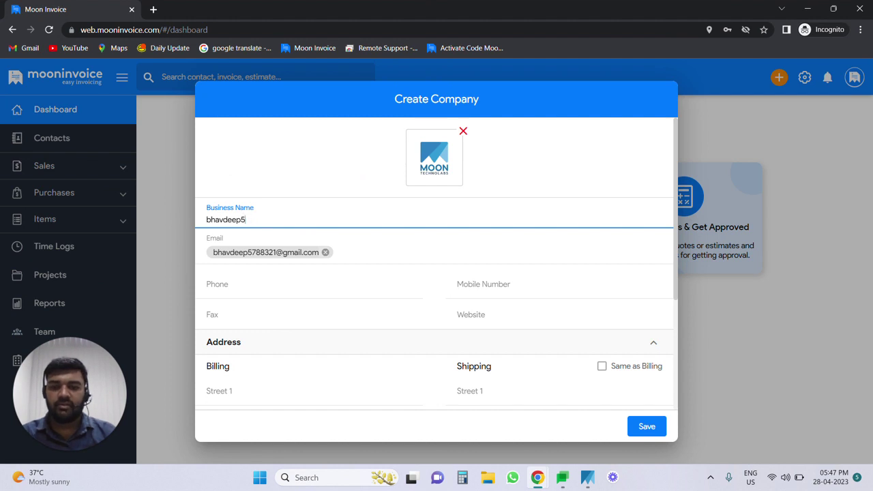
{"action": "type", "text": "Mo"}
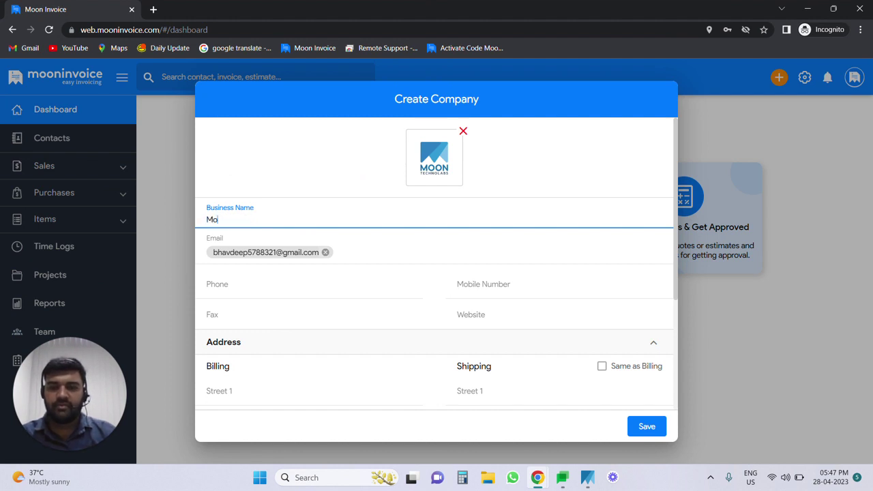
{"action": "type", "text": "on Tech"}
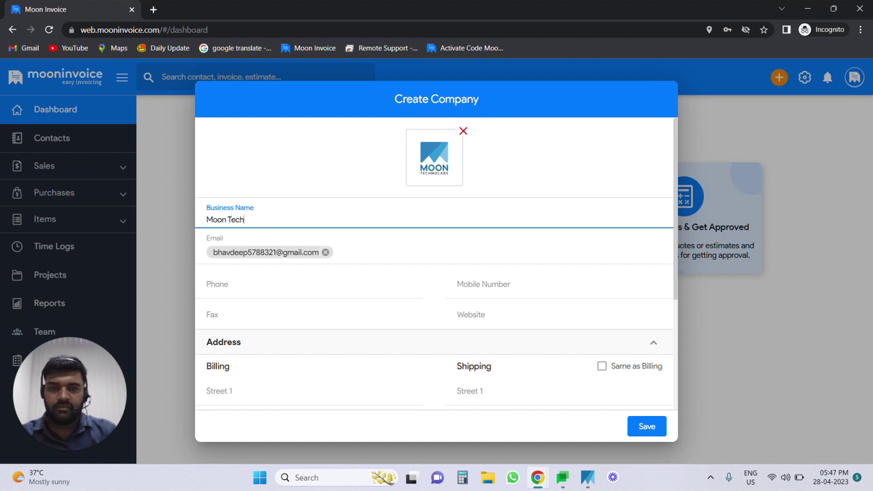
{"action": "type", "text": "n"}
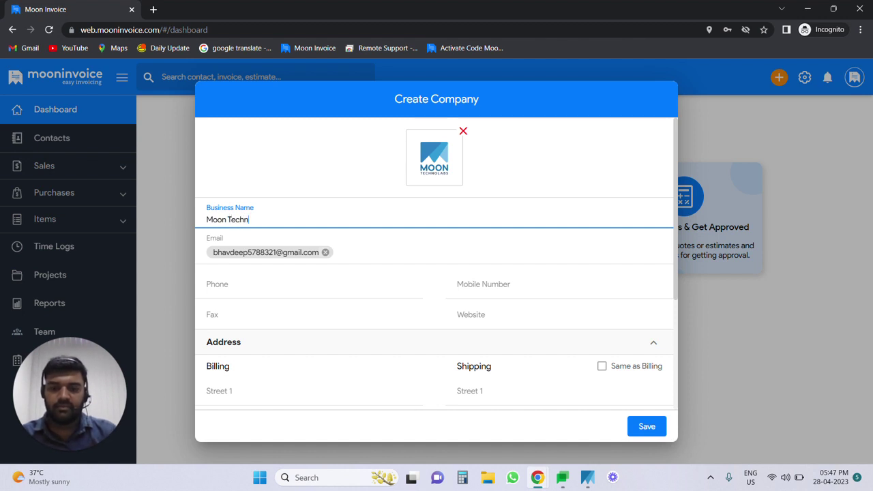
{"action": "type", "text": "ola"}
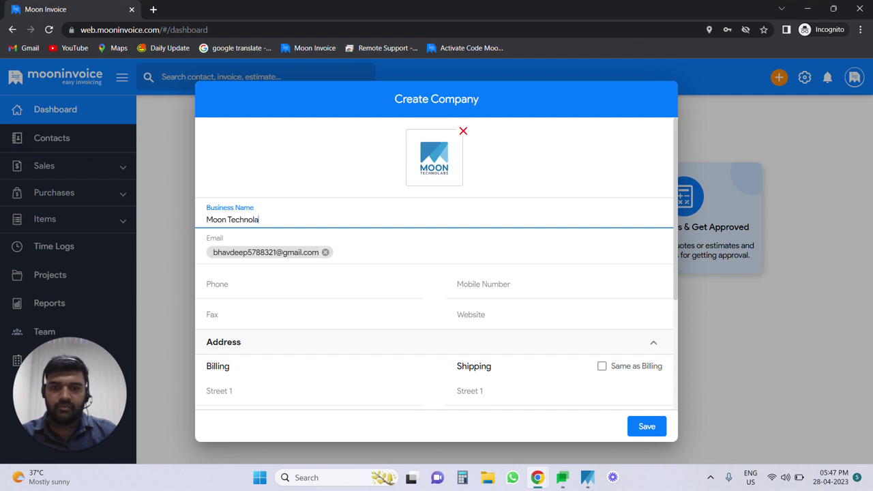
{"action": "type", "text": "bs"}
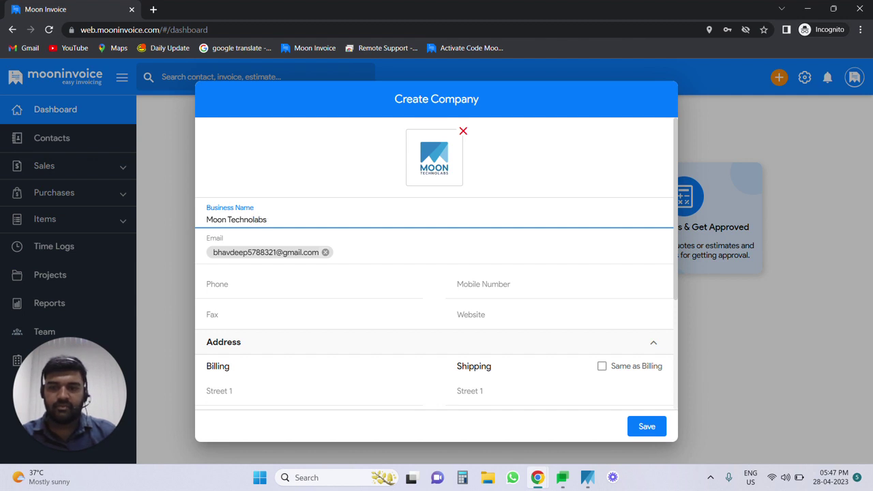
{"action": "type", "text": " P"}
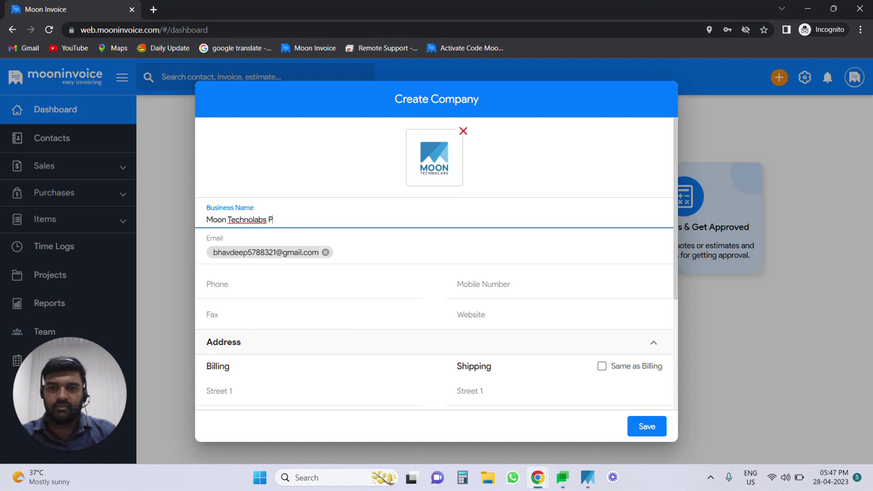
{"action": "type", "text": "vt L"}
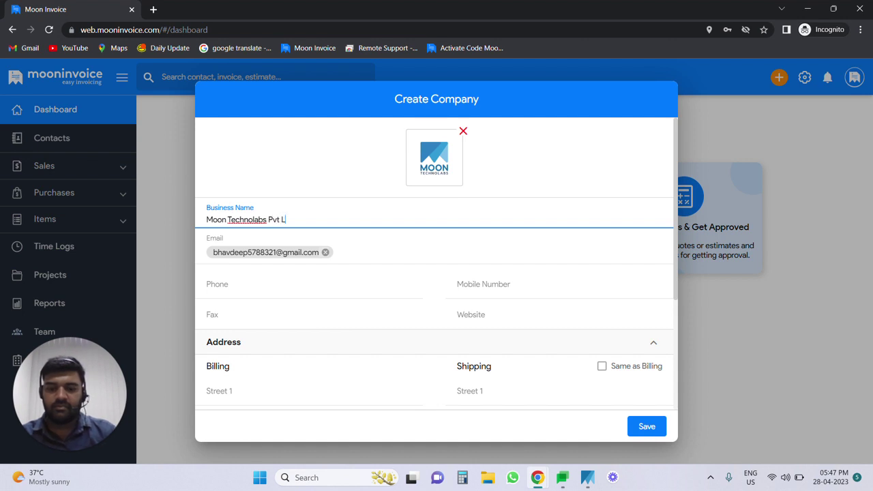
{"action": "type", "text": "td"}
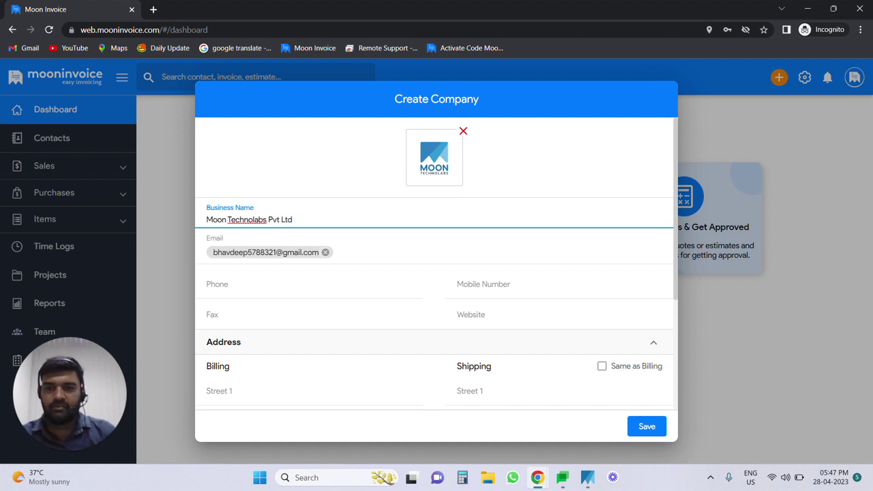
Step: Enter the company's mobile number
{"action": "scroll", "coordinate": [292, 252], "scroll_direction": "down", "scroll_amount": 1}
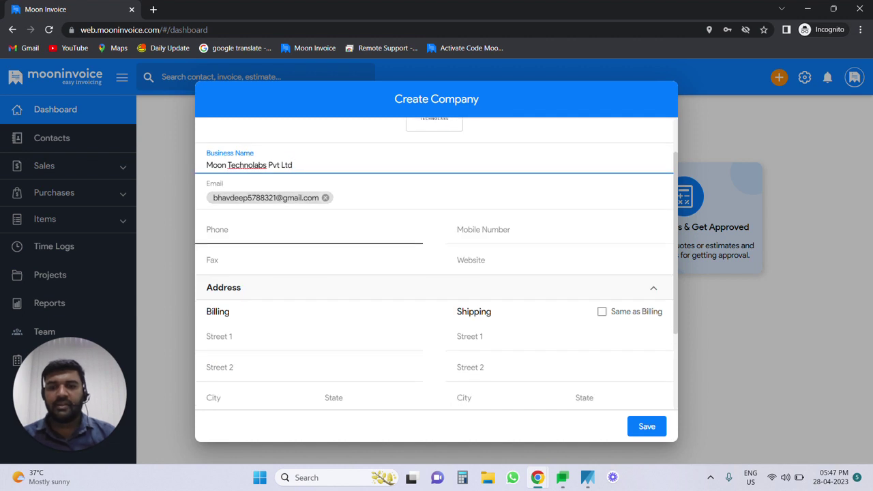
{"action": "left_click", "coordinate": [479, 233]}
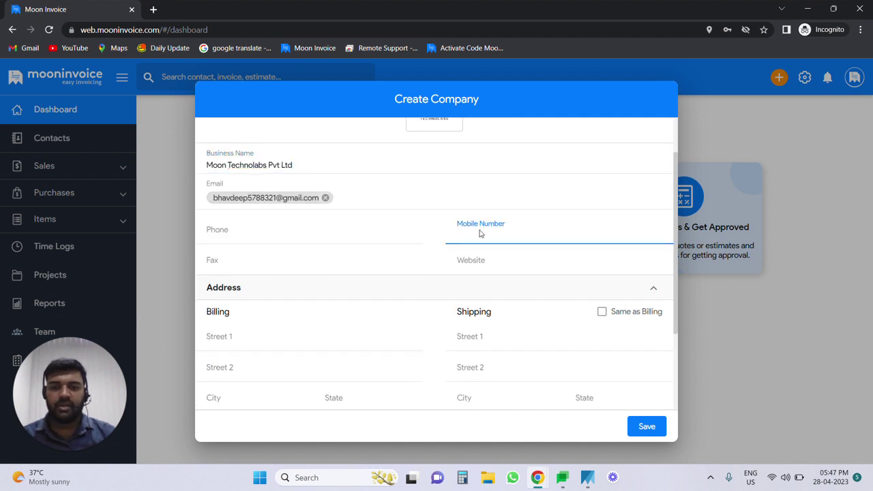
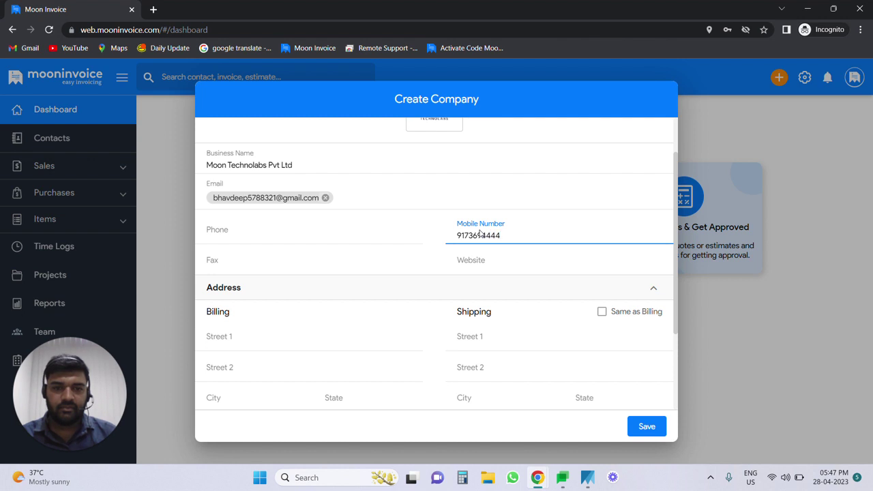
{"action": "scroll", "coordinate": [508, 243], "scroll_direction": "down", "scroll_amount": 1}
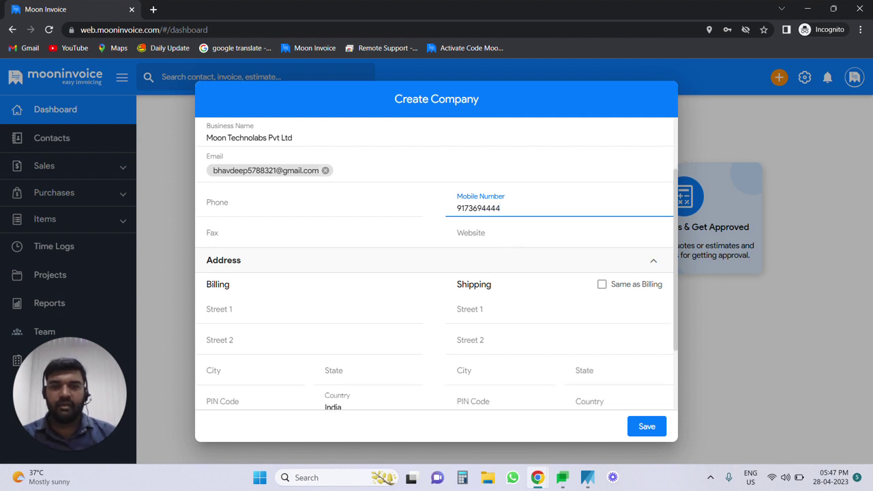
Step: Enter the billing Street 1 and Street 2 address lines
{"action": "scroll", "coordinate": [496, 241], "scroll_direction": "down", "scroll_amount": 1}
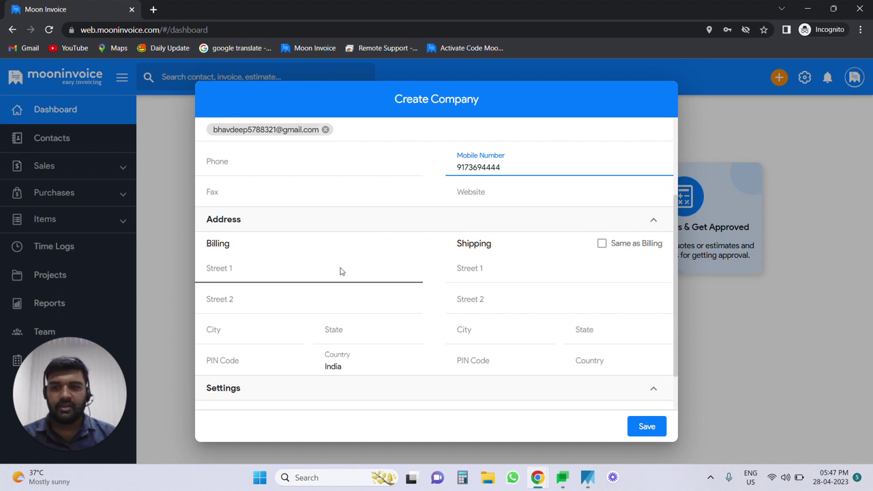
{"action": "left_click", "coordinate": [275, 271]}
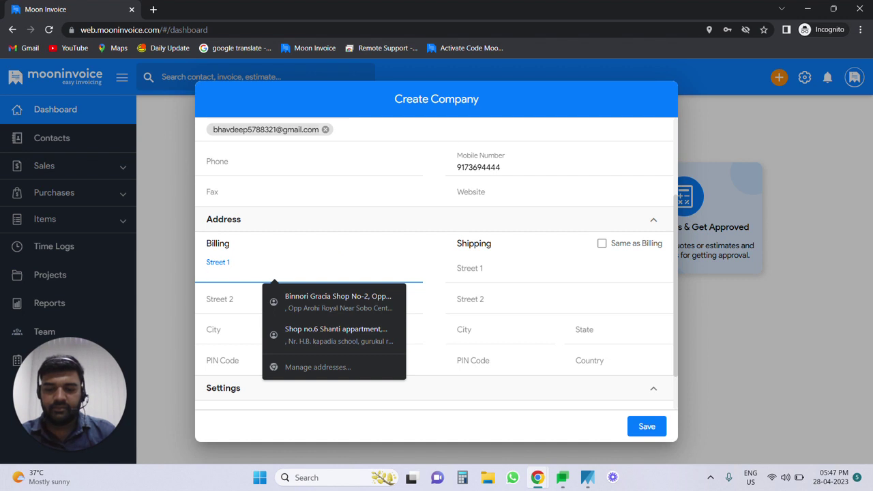
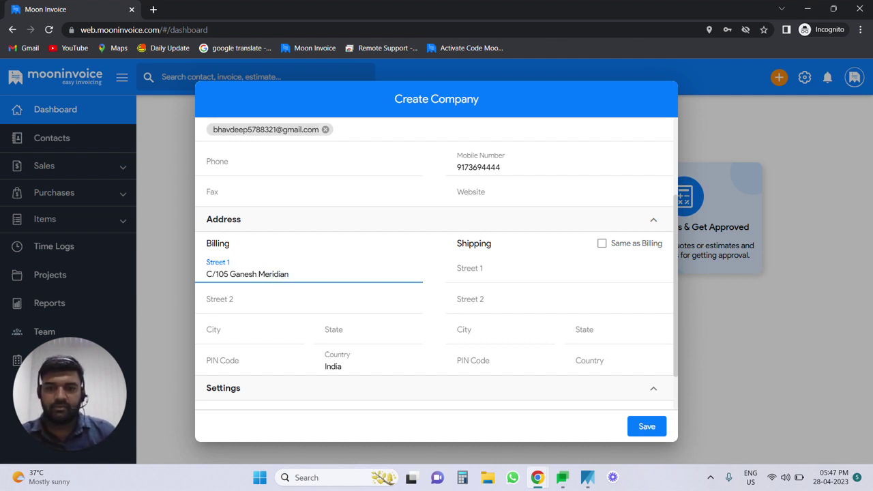
{"action": "scroll", "coordinate": [306, 276], "scroll_direction": "down", "scroll_amount": 1}
{"action": "left_click", "coordinate": [291, 260]}
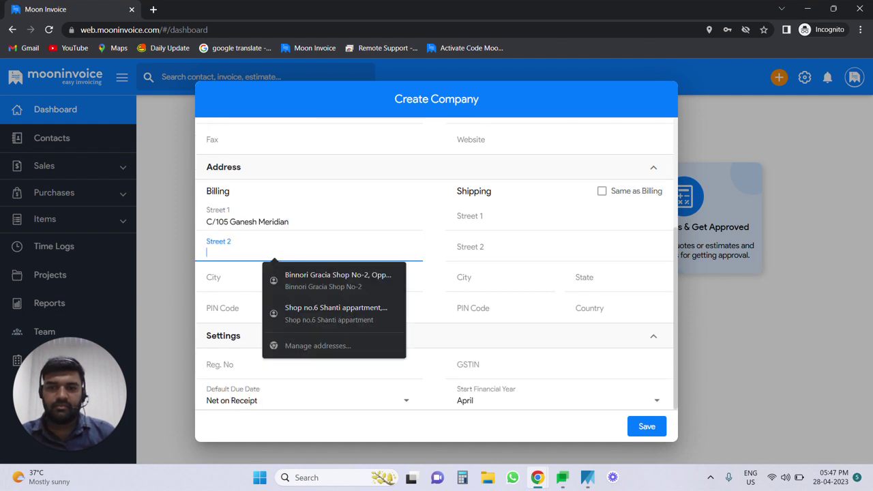
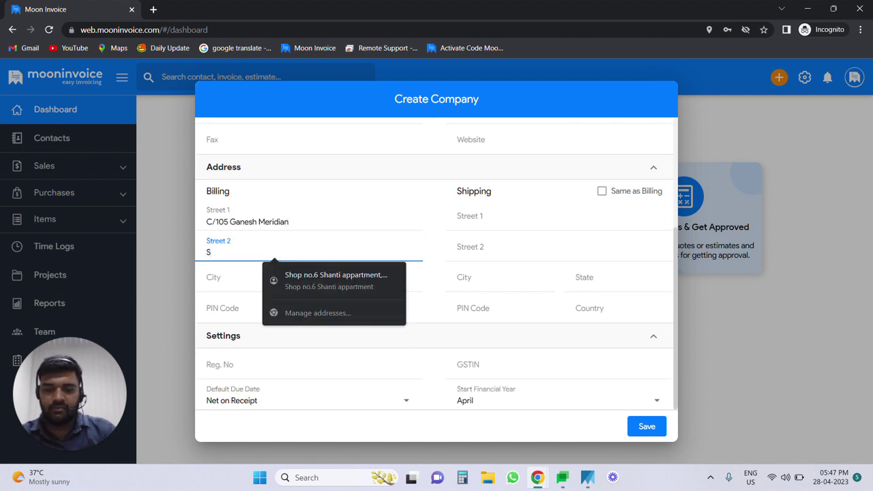
Step: Complete billing city Ahmedabad, state Gujarat and PIN, then set shipping same as billing
{"action": "left_click", "coordinate": [255, 275]}
{"action": "type", "text": "Ahmedabad"}
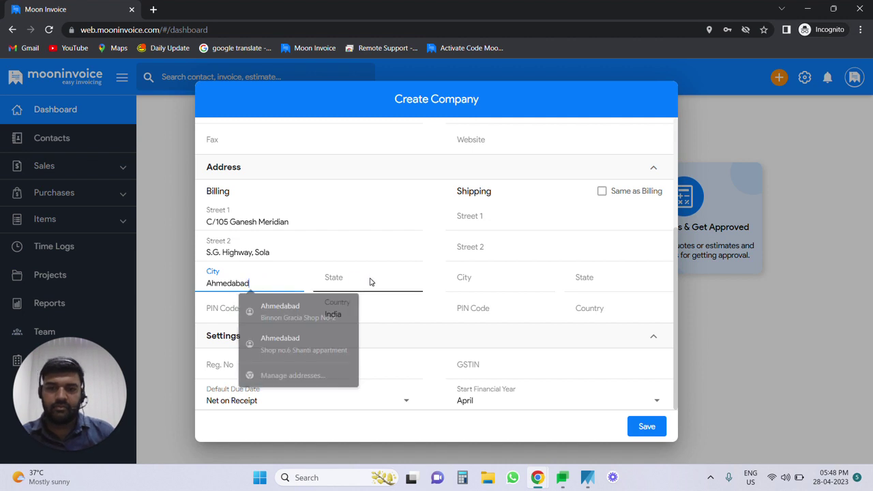
{"action": "left_click", "coordinate": [370, 282]}
{"action": "type", "text": "Gu"}
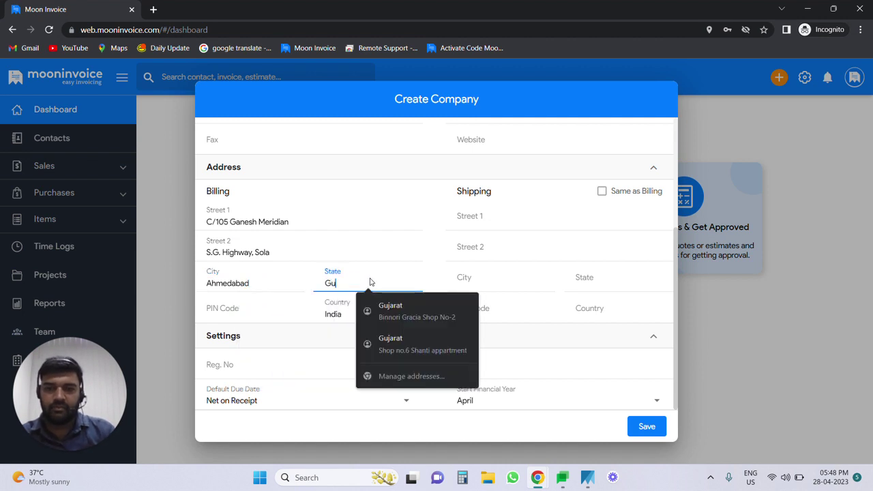
{"action": "type", "text": "j"}
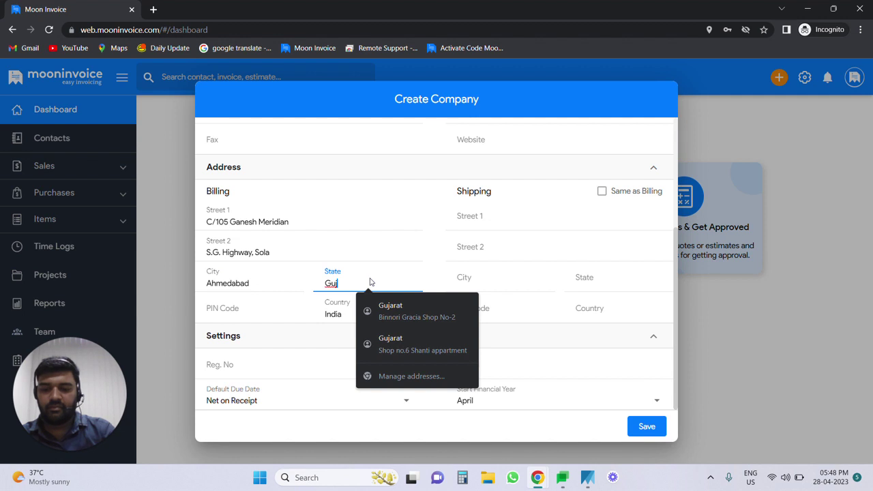
{"action": "type", "text": "arat"}
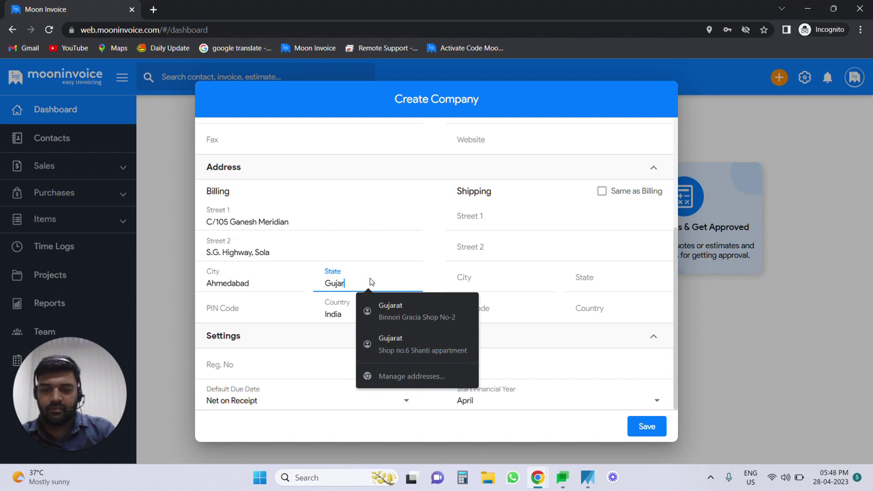
{"action": "left_click", "coordinate": [267, 312]}
{"action": "type", "text": "380060"}
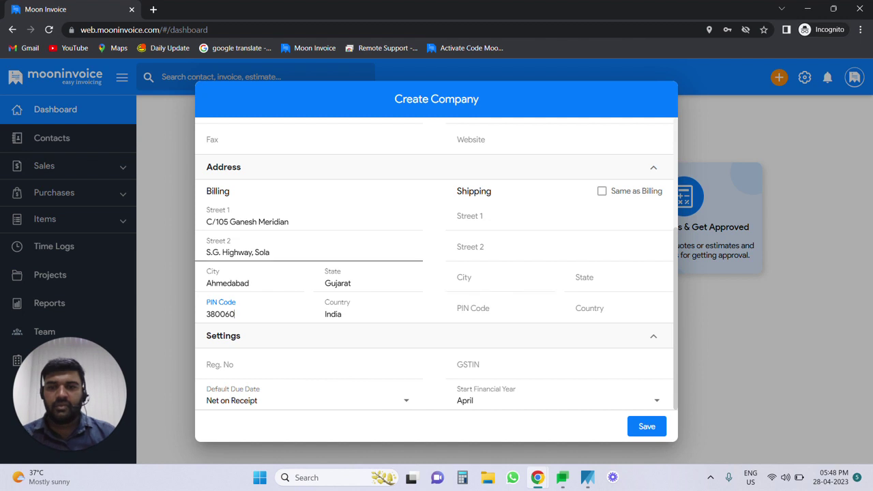
{"action": "left_click", "coordinate": [601, 191]}
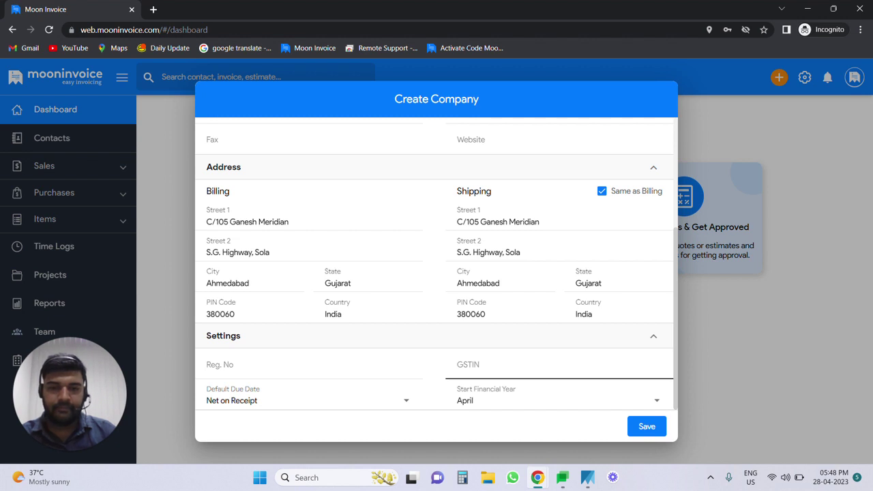
Step: Enter the company's GSTIN and keep April as the financial year start
{"action": "left_click", "coordinate": [478, 369]}
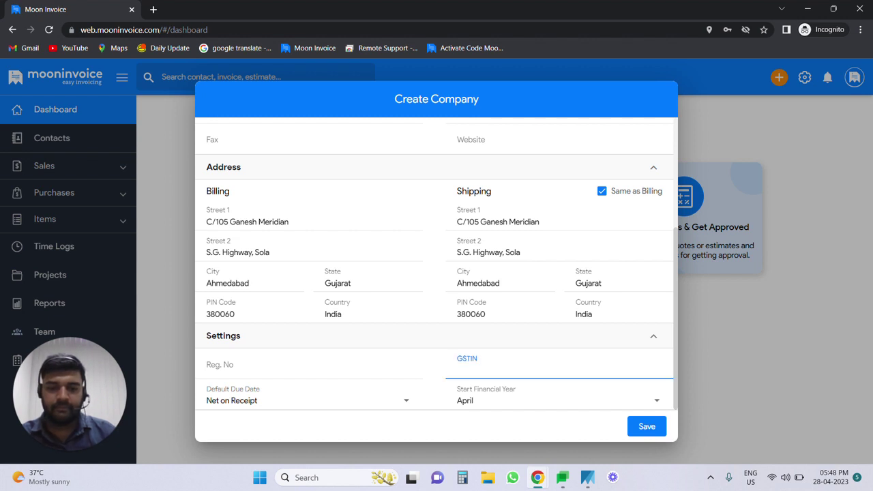
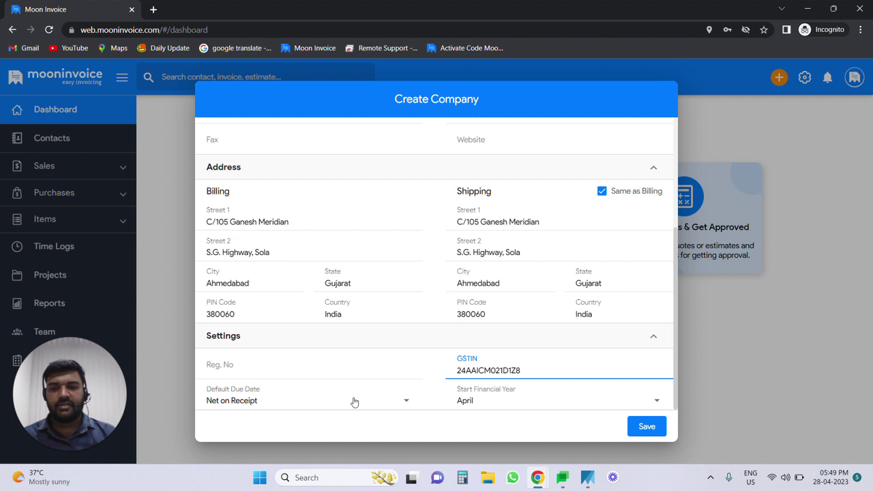
{"action": "left_click", "coordinate": [494, 402]}
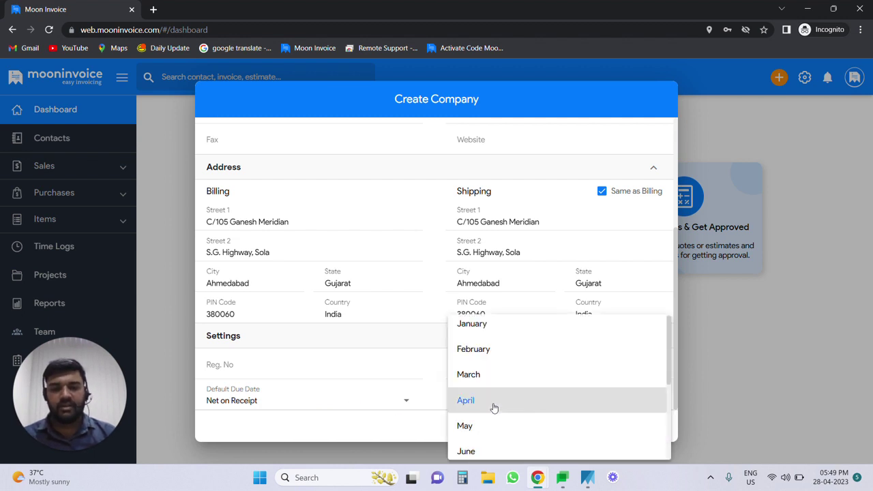
{"action": "left_click", "coordinate": [494, 402]}
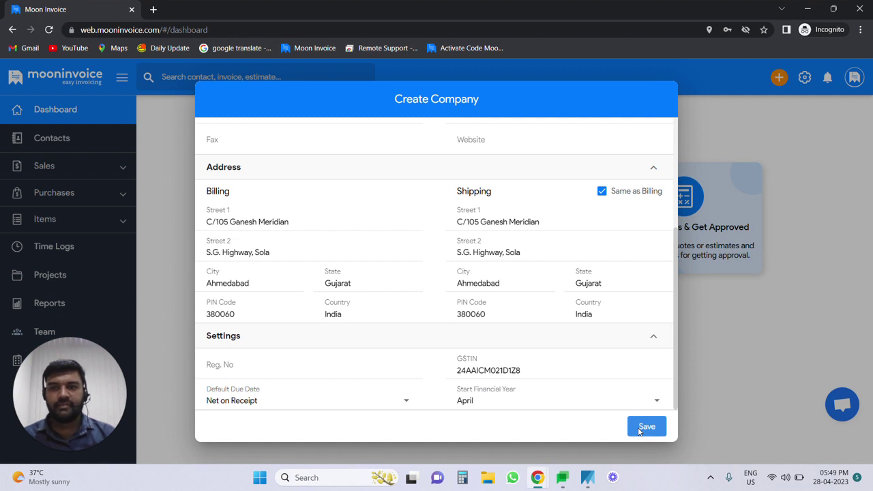
Step: Save the company and answer industry Others and Full-time Business in Company Setup
{"action": "left_click", "coordinate": [645, 427]}
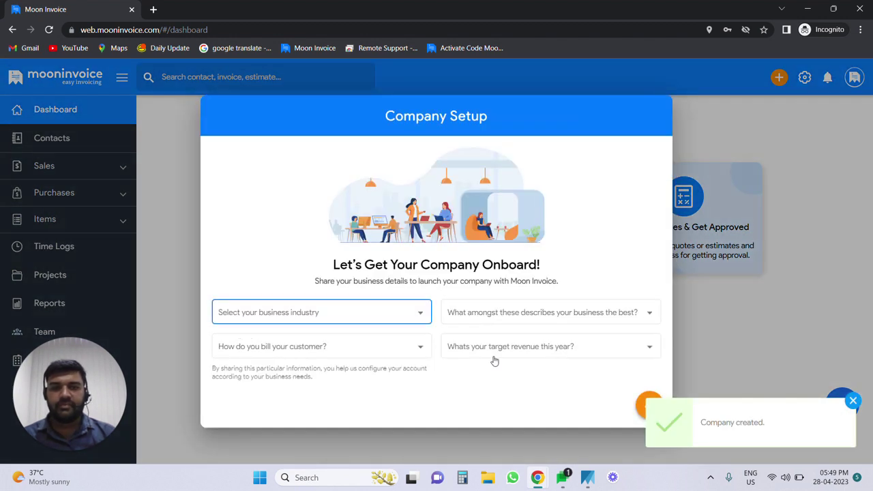
{"action": "left_click", "coordinate": [356, 312]}
{"action": "scroll", "coordinate": [356, 310], "scroll_direction": "down", "scroll_amount": 3}
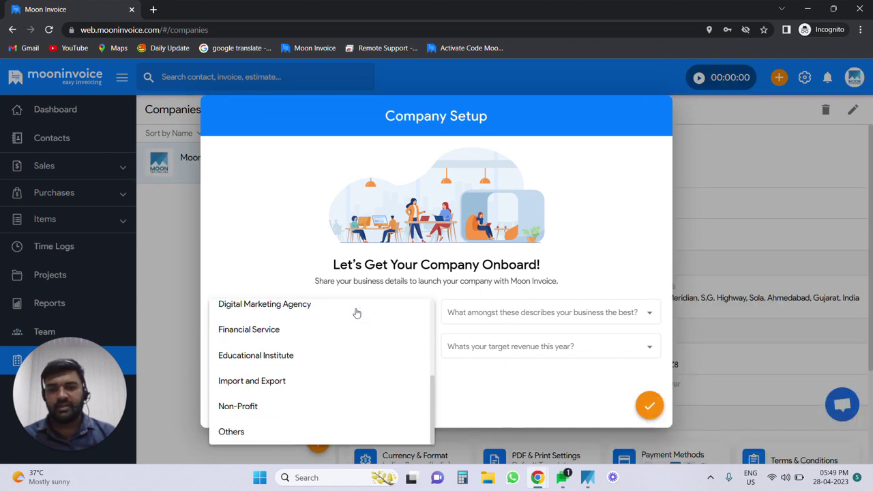
{"action": "left_click", "coordinate": [259, 432]}
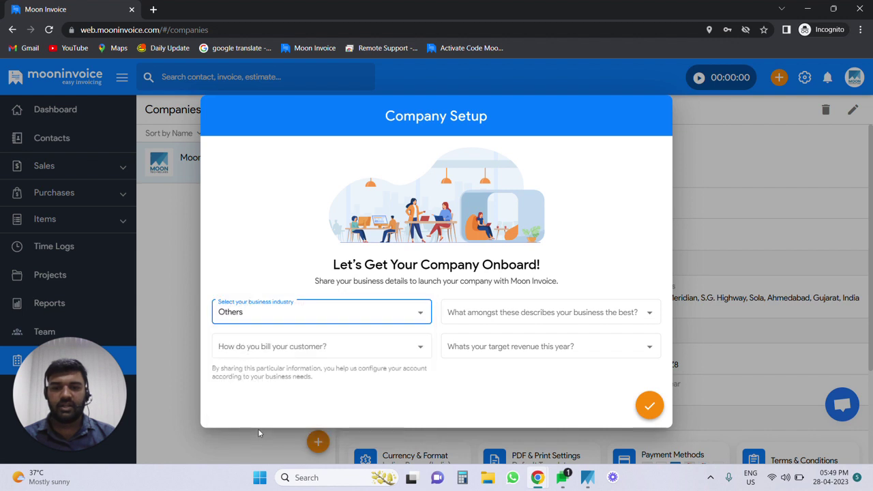
{"action": "left_click", "coordinate": [511, 315]}
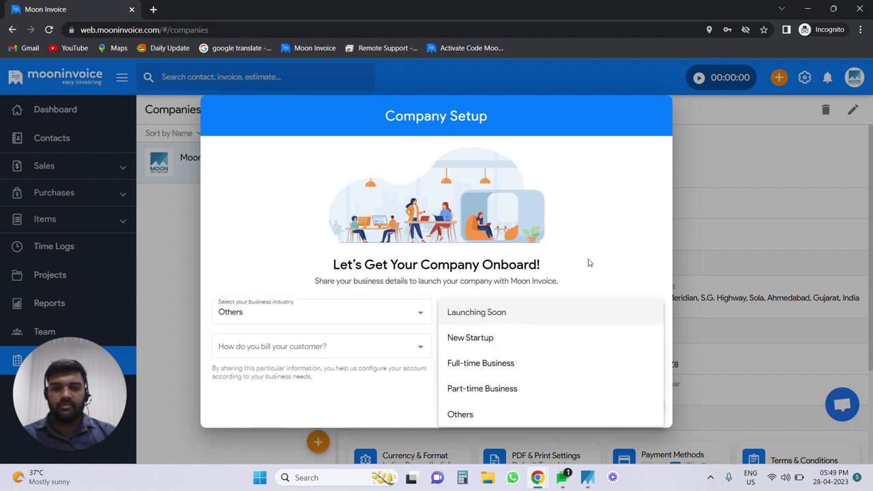
{"action": "left_click", "coordinate": [516, 367]}
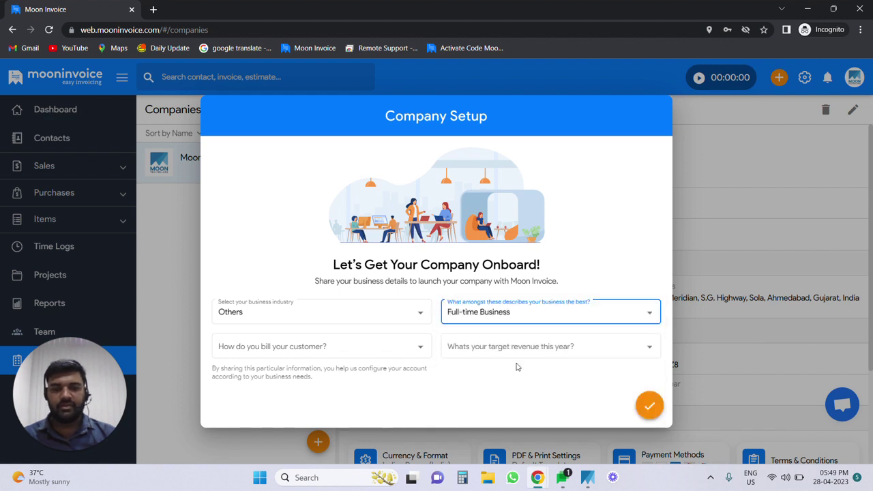
Step: Choose Manually (Using Bill Book) billing and $26,000 to $70,000 revenue, then submit
{"action": "left_click", "coordinate": [351, 349]}
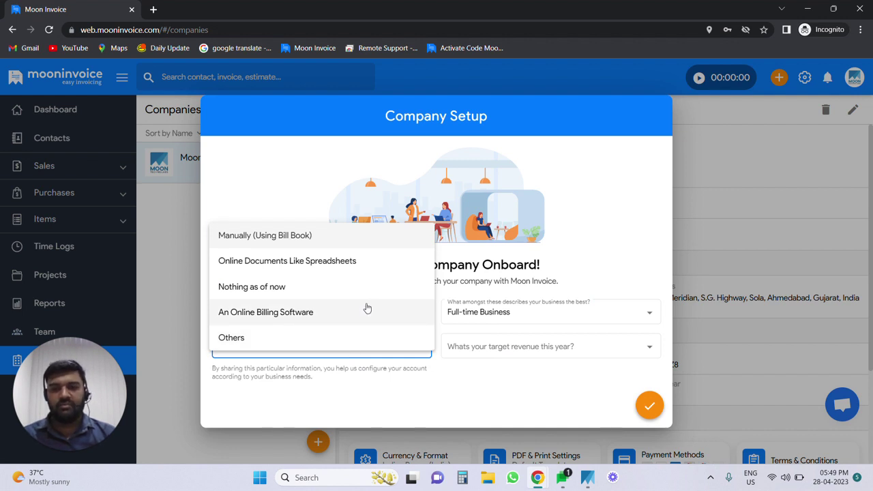
{"action": "left_click", "coordinate": [360, 236]}
{"action": "left_click", "coordinate": [548, 346]}
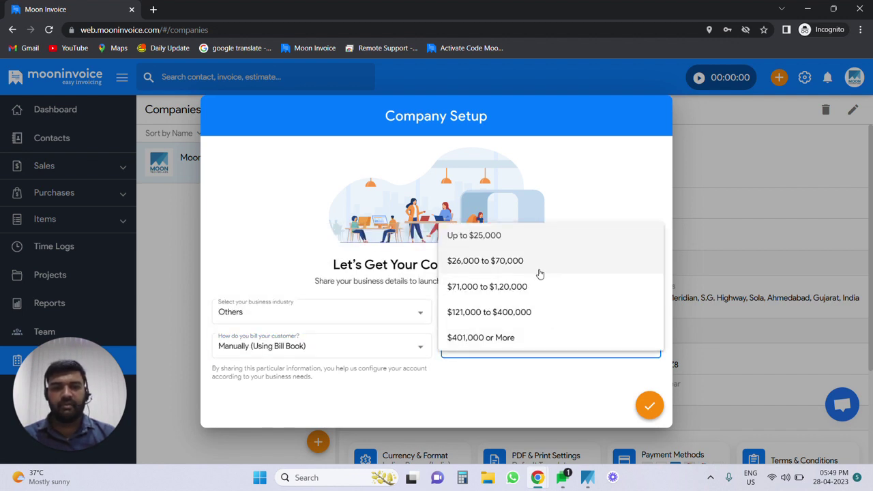
{"action": "left_click", "coordinate": [537, 259]}
{"action": "left_click", "coordinate": [648, 406]}
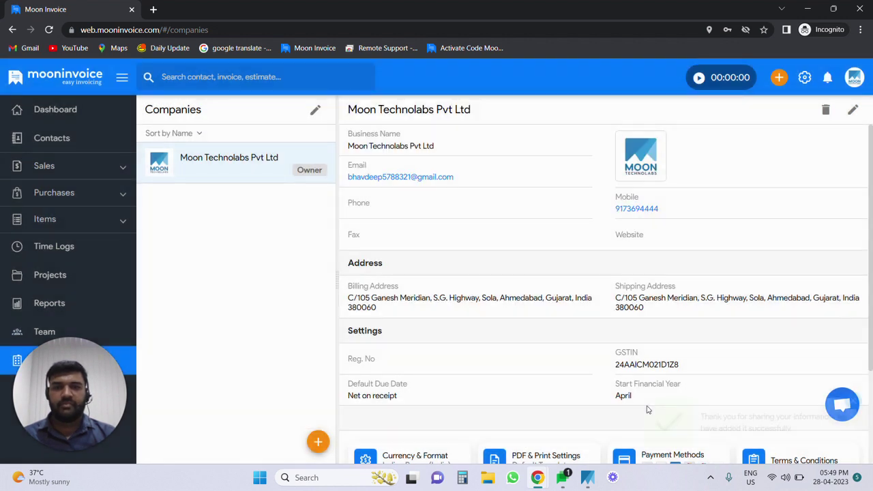
{"action": "left_click_drag", "start_coordinate": [99, 405], "coordinate": [228, 390]}
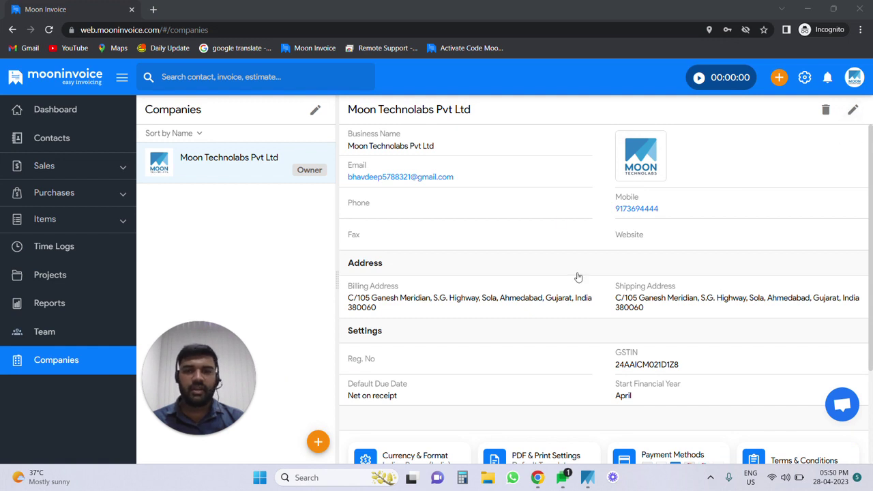
{"action": "scroll", "coordinate": [571, 281], "scroll_direction": "down", "scroll_amount": 2}
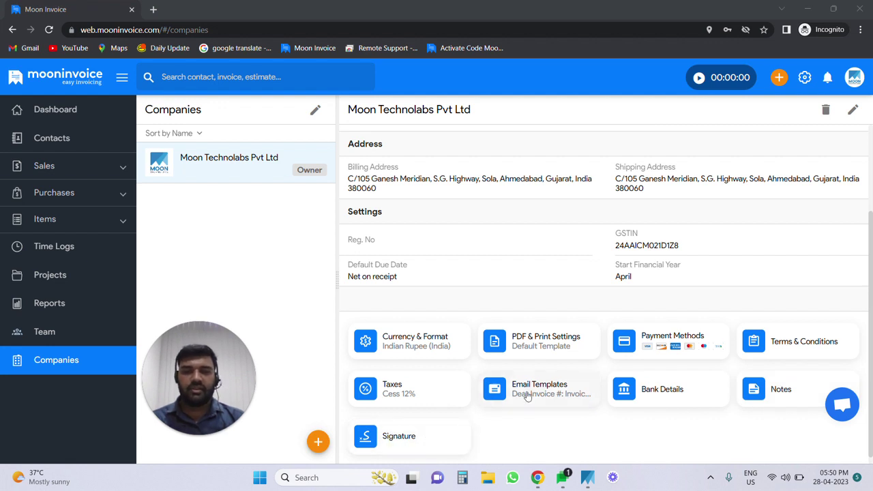
{"action": "scroll", "coordinate": [527, 398], "scroll_direction": "down", "scroll_amount": 1}
{"action": "scroll", "coordinate": [526, 395], "scroll_direction": "up", "scroll_amount": 2}
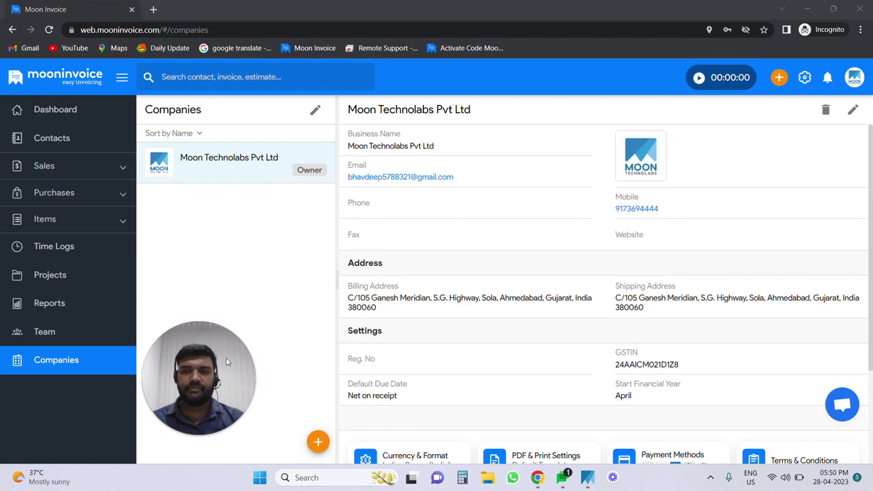